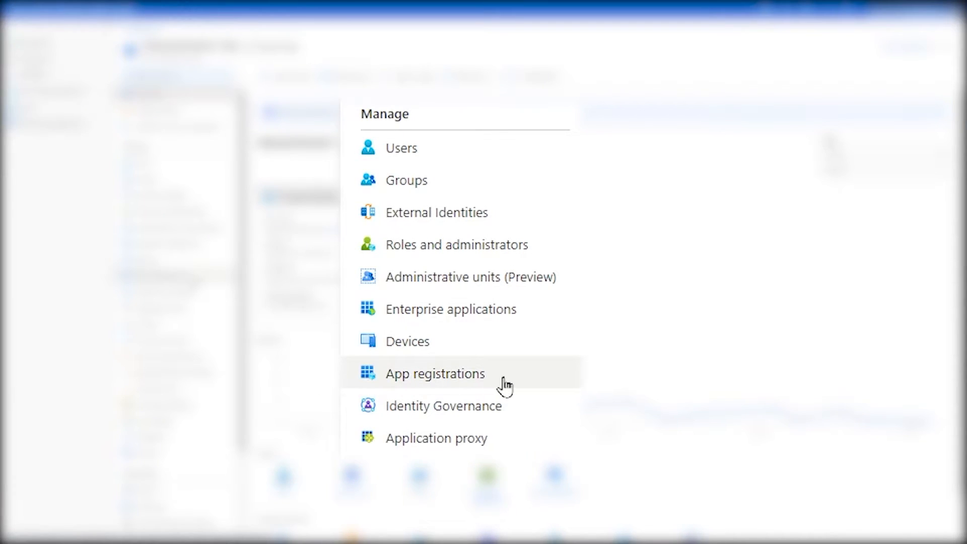
{"action": "left_click", "coordinate": [196, 281]}
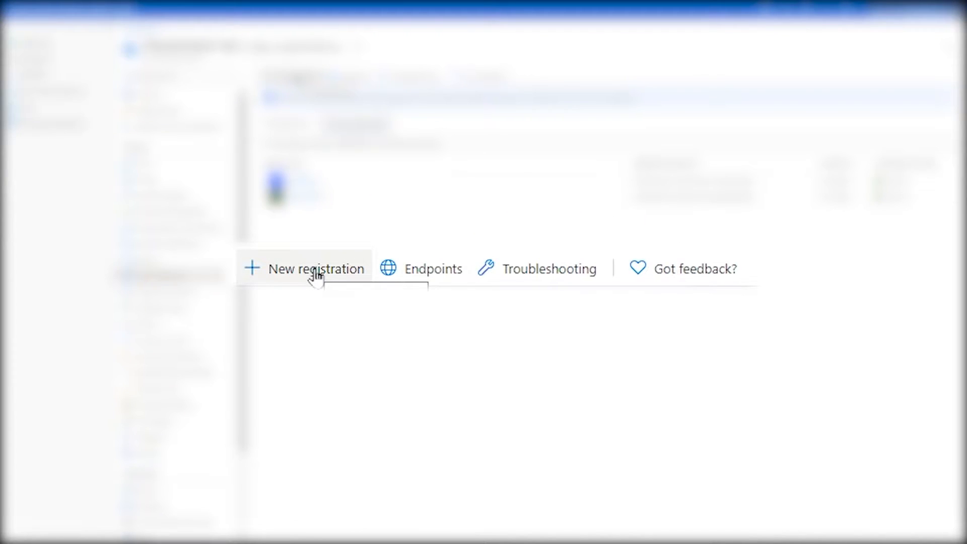
{"action": "left_click", "coordinate": [297, 77]}
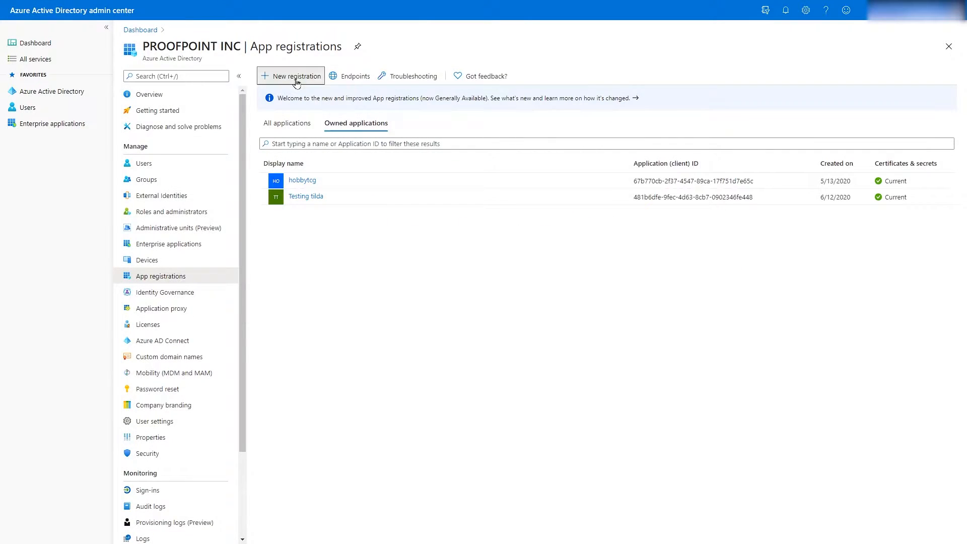
{"action": "type", "text": "Proofpoint Essentials Azure Sync Demo"}
{"action": "key", "text": "Tab"}
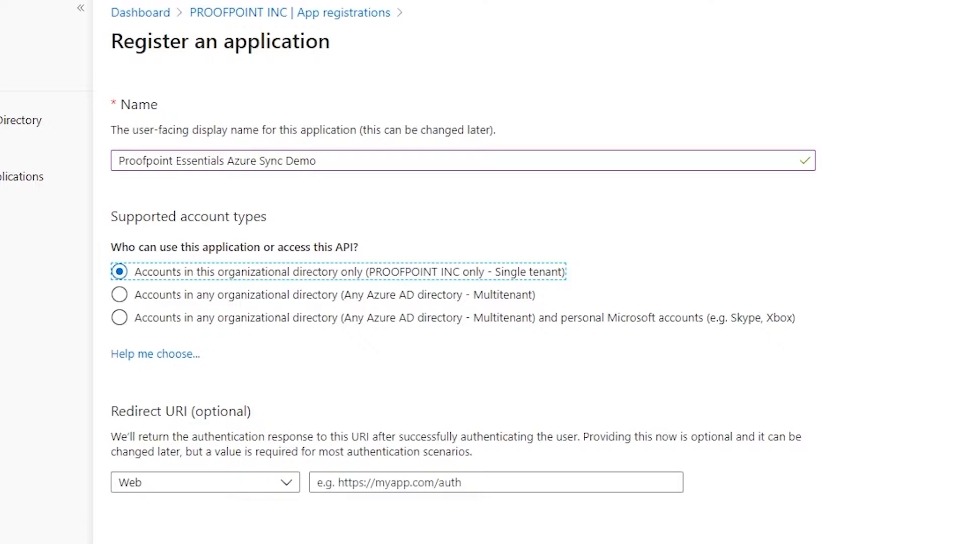
{"action": "left_click", "coordinate": [570, 480]}
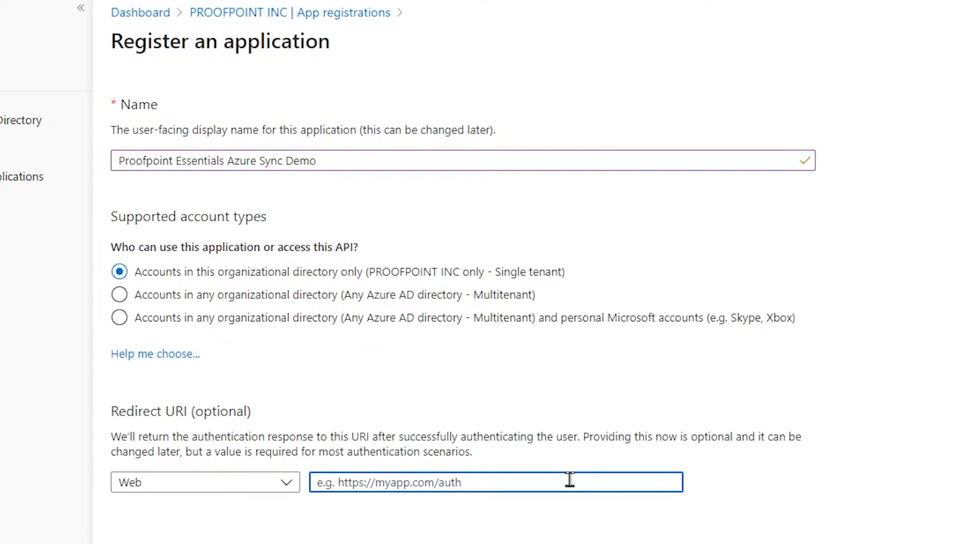
{"action": "type", "text": "https://us"}
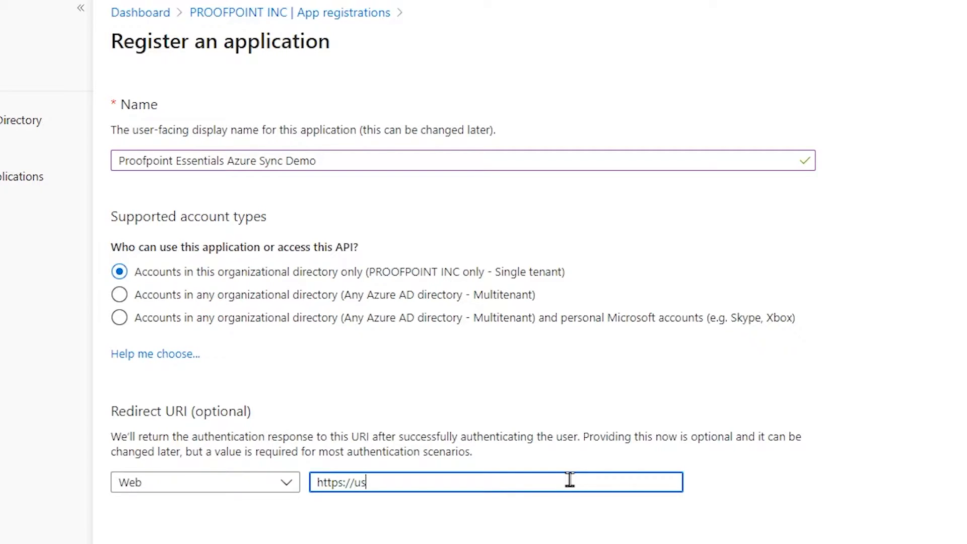
{"action": "type", "text": "1.proofpointessentials.com"}
{"action": "left_click", "coordinate": [916, 458]}
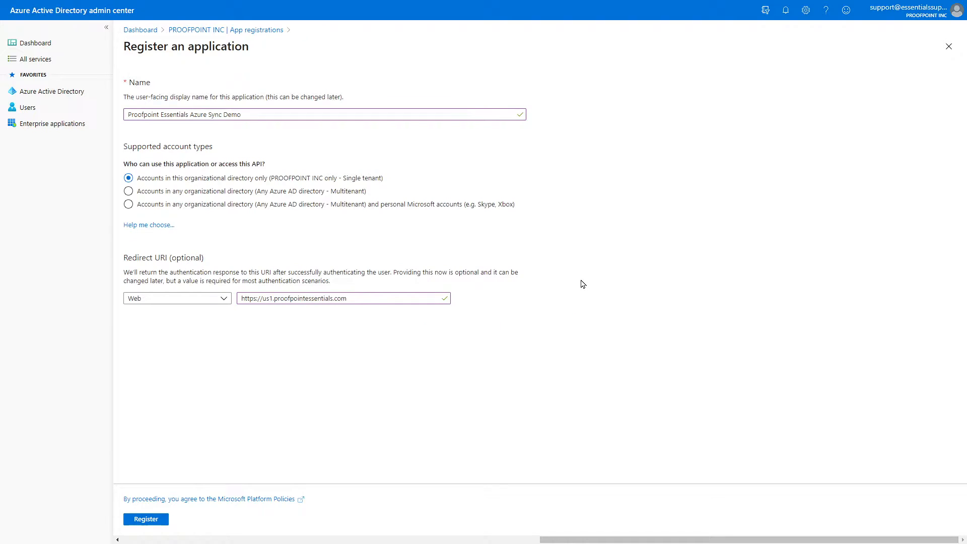
{"action": "left_click", "coordinate": [145, 519]}
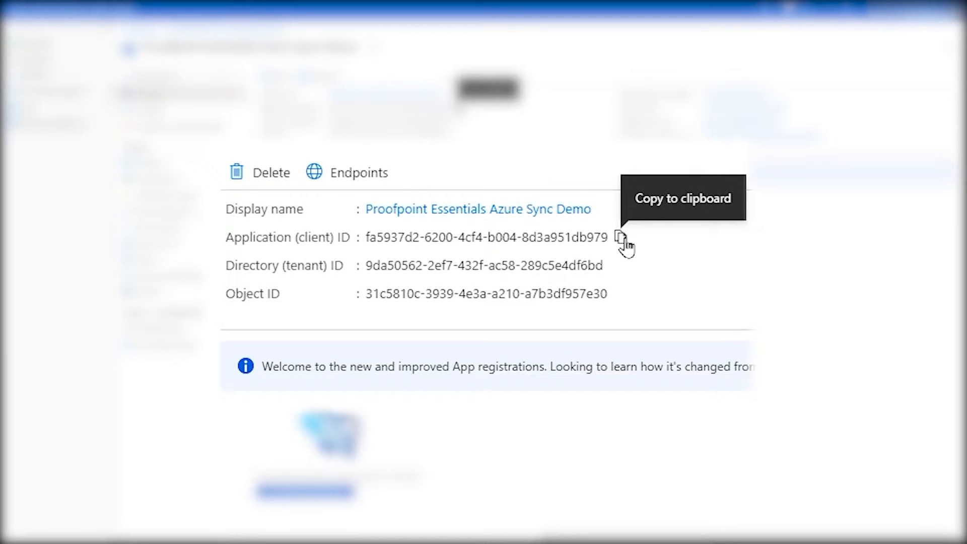
{"action": "left_click", "coordinate": [623, 239]}
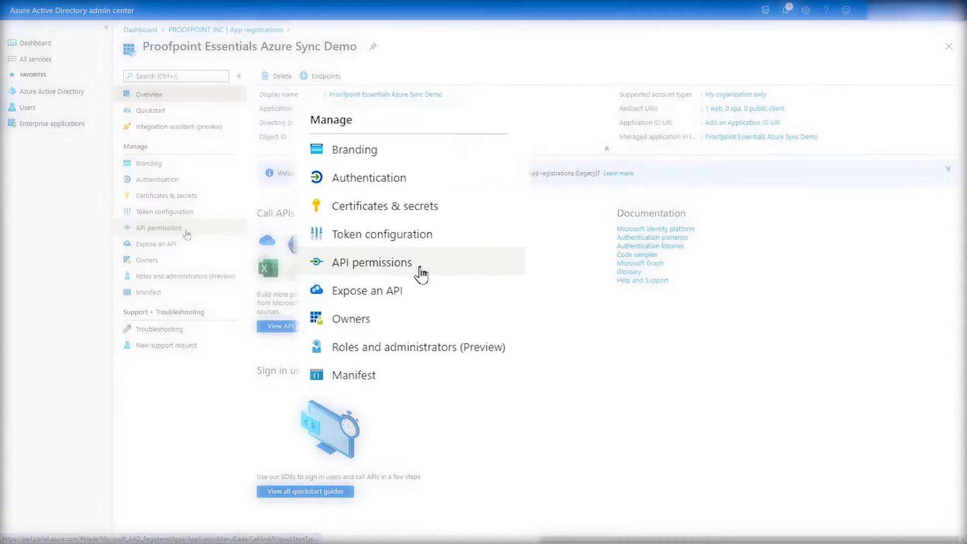
In the application's API permissions, request Microsoft Graph delegated permissions, selecting User.ReadBasic.All and deselecting User.Read
{"action": "left_click", "coordinate": [187, 233]}
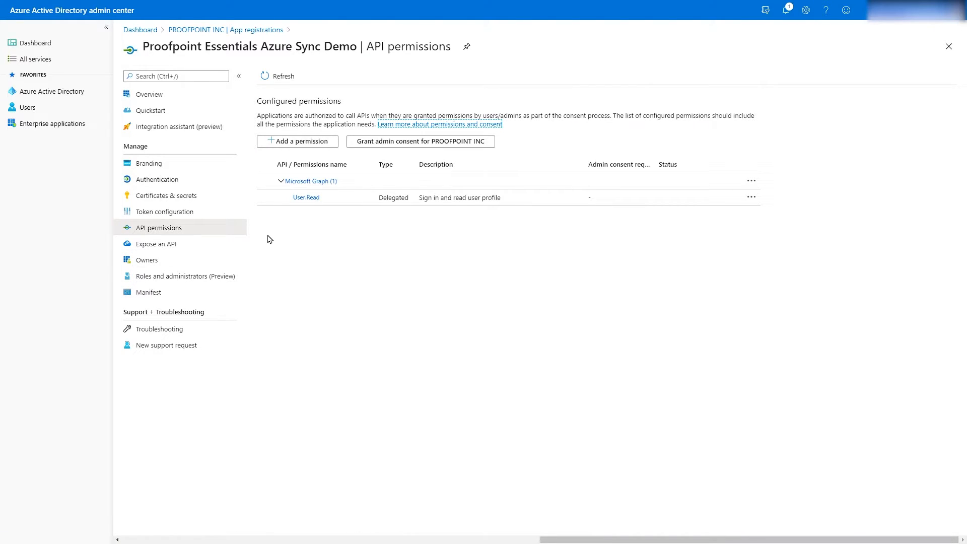
{"action": "left_click", "coordinate": [296, 143]}
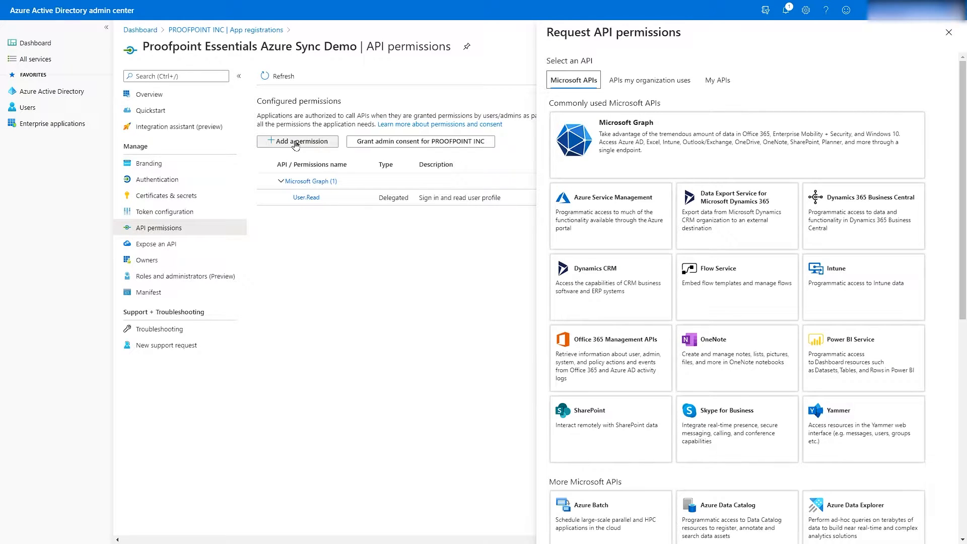
{"action": "left_click", "coordinate": [676, 157]}
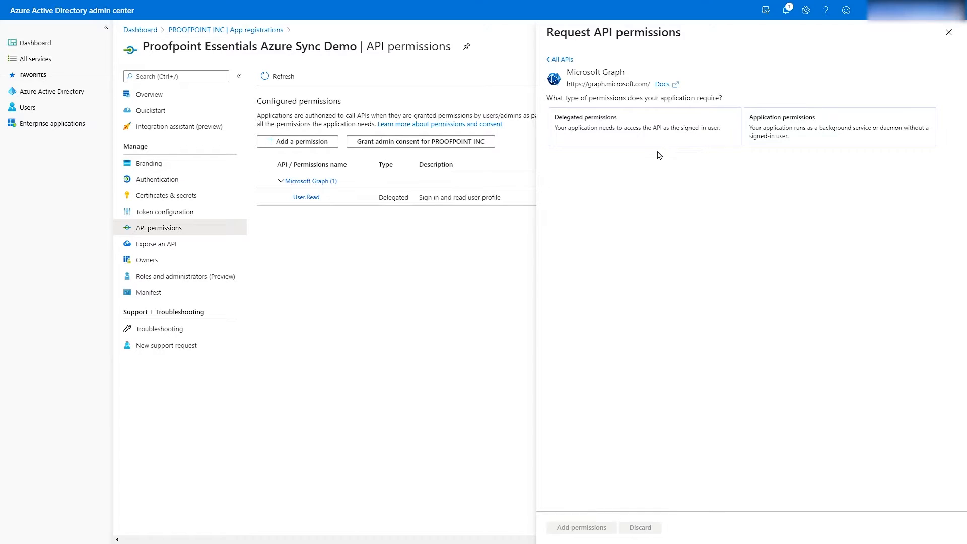
{"action": "left_click", "coordinate": [615, 140]}
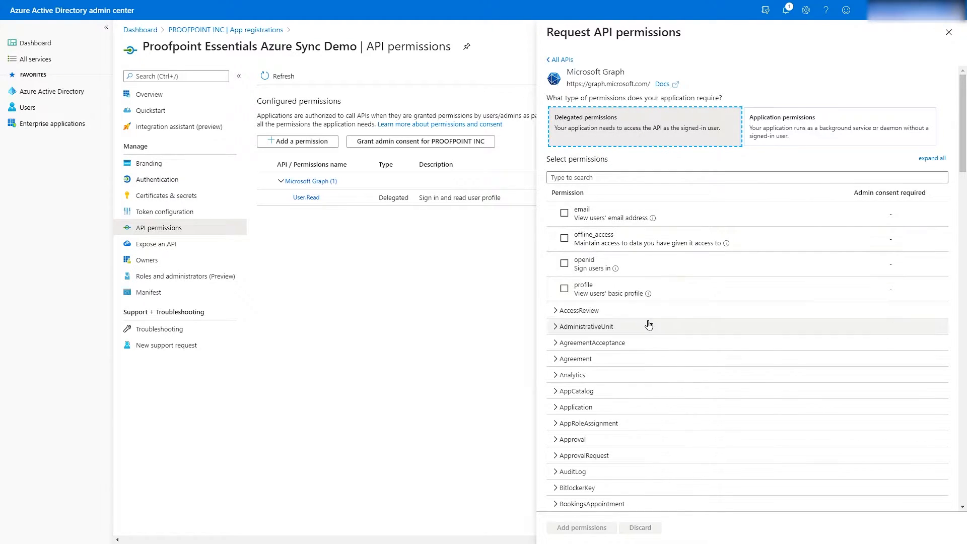
{"action": "scroll", "coordinate": [663, 310], "scroll_direction": "down", "scroll_amount": 20}
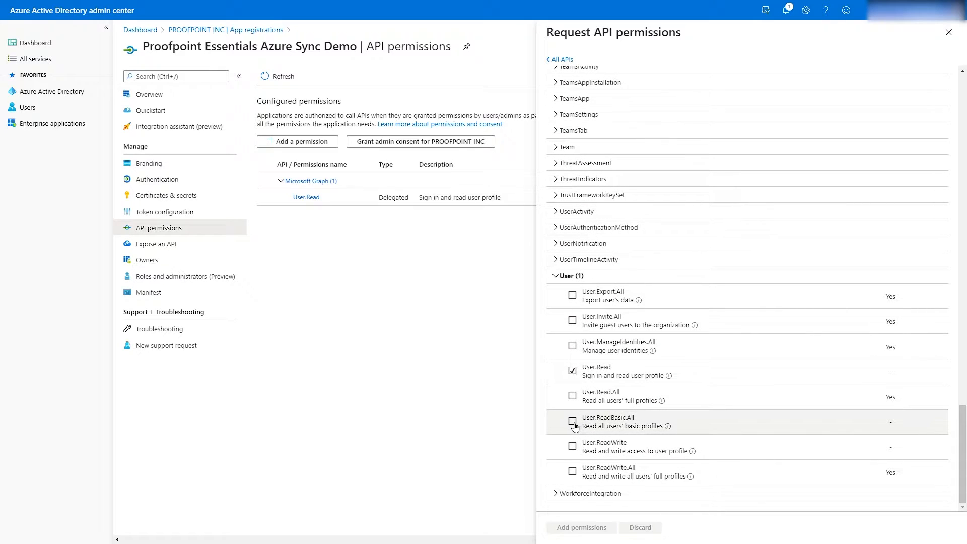
{"action": "left_click", "coordinate": [573, 421]}
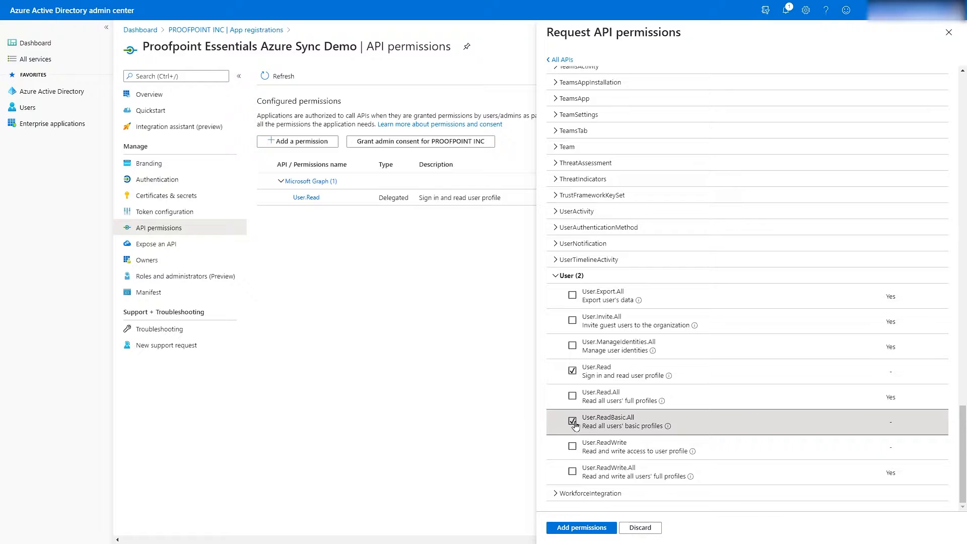
{"action": "left_click", "coordinate": [572, 371]}
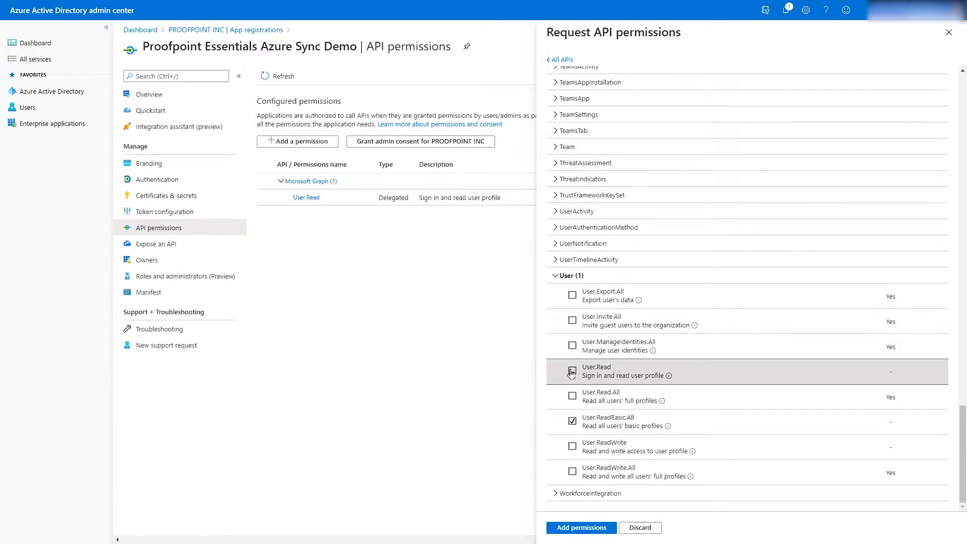
Select the delegated permissions Group.Read.All and Directory.Read.All as well, and add the chosen permissions to the application
{"action": "scroll", "coordinate": [559, 212], "scroll_direction": "up", "scroll_amount": 10}
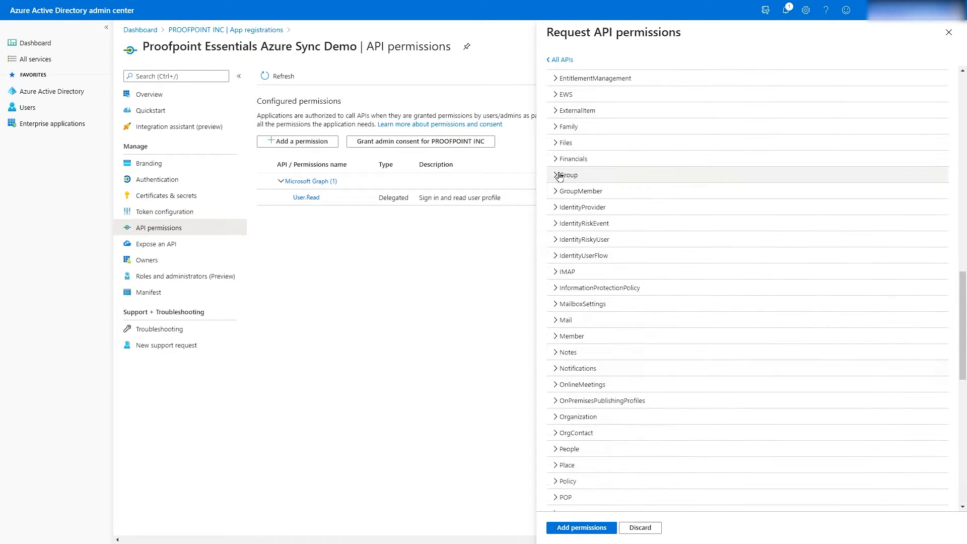
{"action": "left_click", "coordinate": [558, 176]}
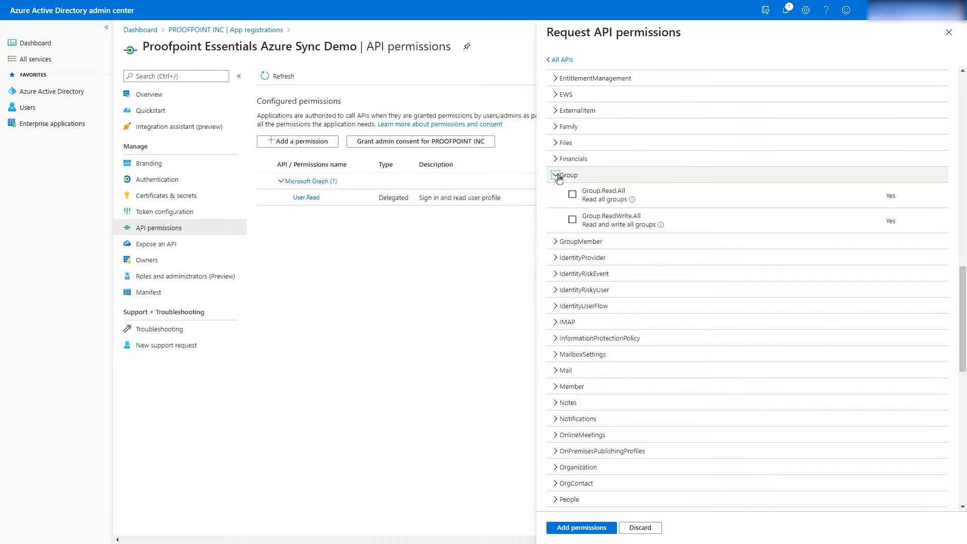
{"action": "left_click", "coordinate": [573, 196]}
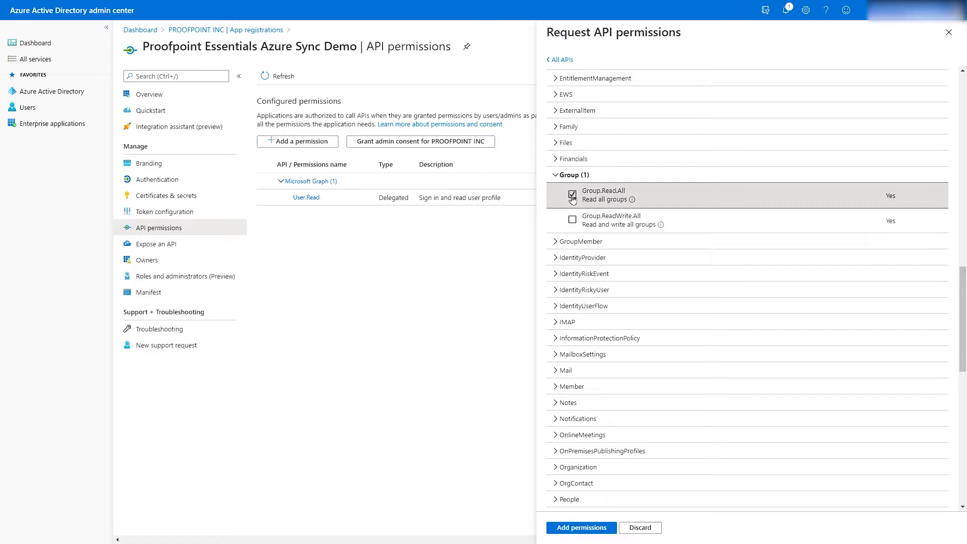
{"action": "left_click", "coordinate": [557, 177]}
{"action": "scroll", "coordinate": [559, 188], "scroll_direction": "up", "scroll_amount": 4}
{"action": "left_click", "coordinate": [557, 185]}
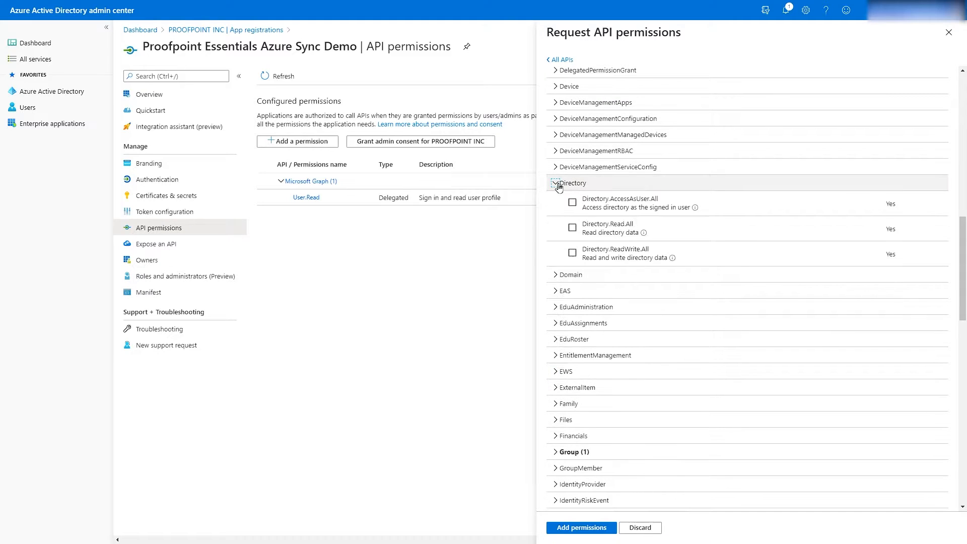
{"action": "left_click", "coordinate": [574, 228]}
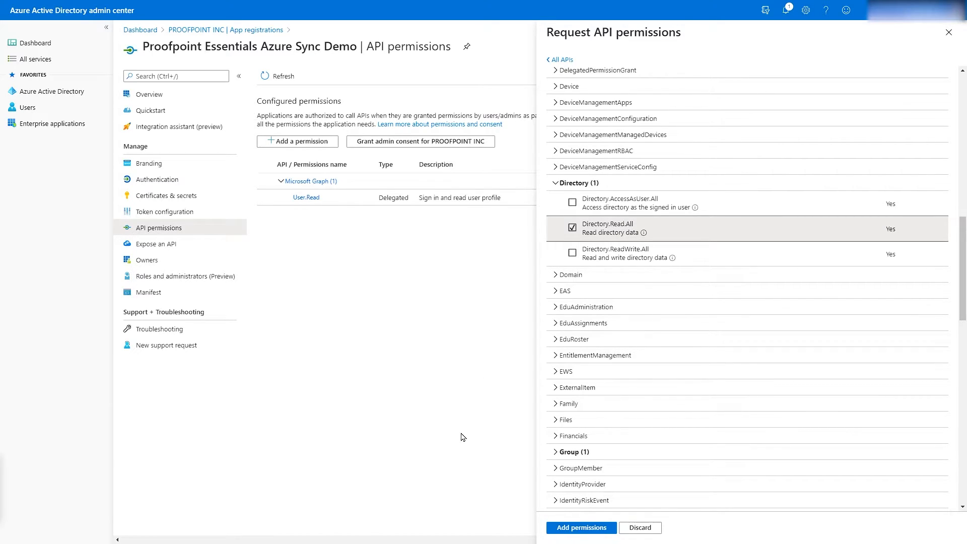
{"action": "left_click", "coordinate": [599, 535]}
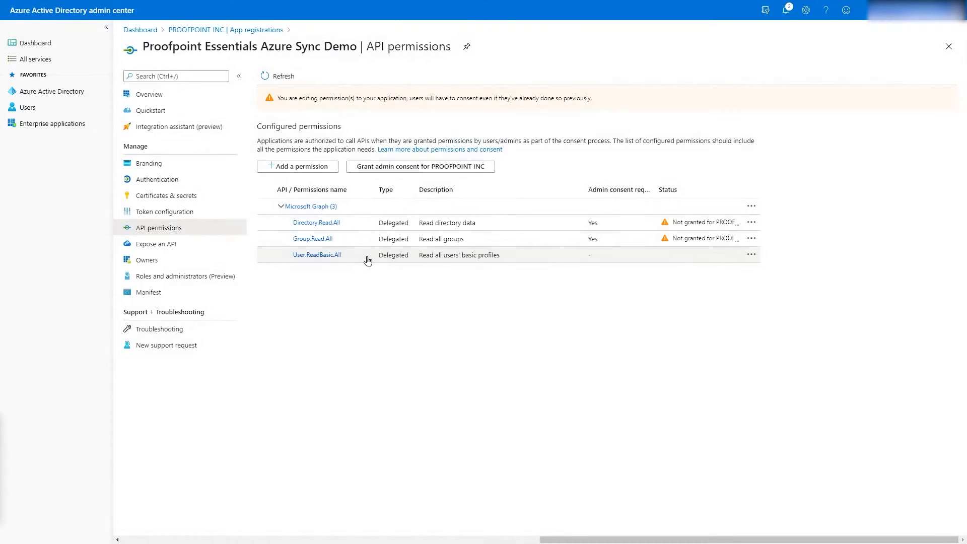
Add the Microsoft Graph application permission Directory.Read.All and grant admin consent for PROOFPOINT INC
{"action": "left_click", "coordinate": [317, 172]}
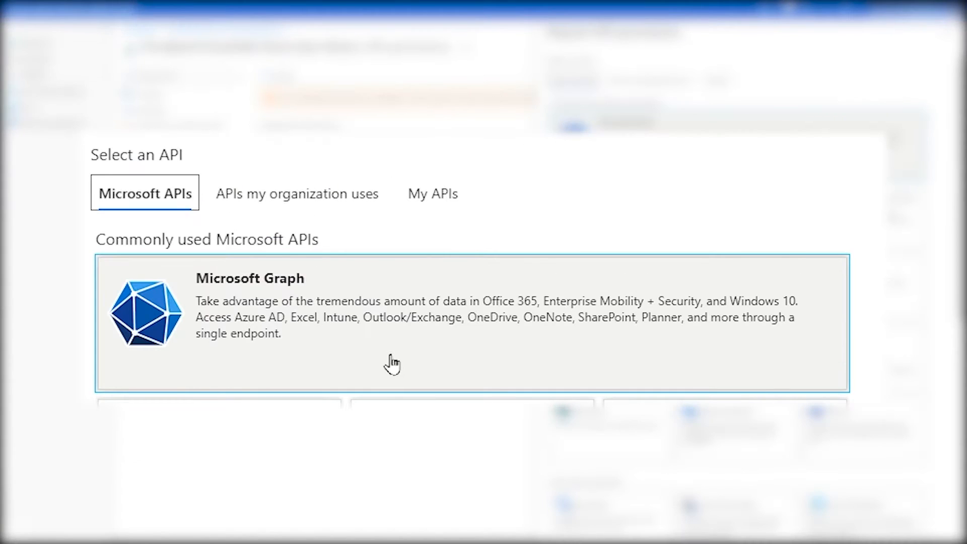
{"action": "left_click", "coordinate": [696, 165]}
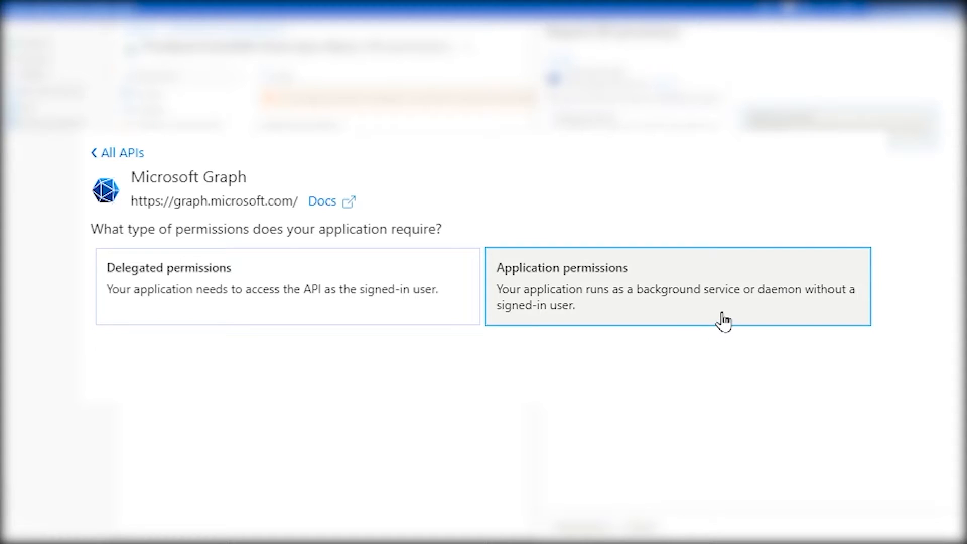
{"action": "left_click", "coordinate": [863, 145]}
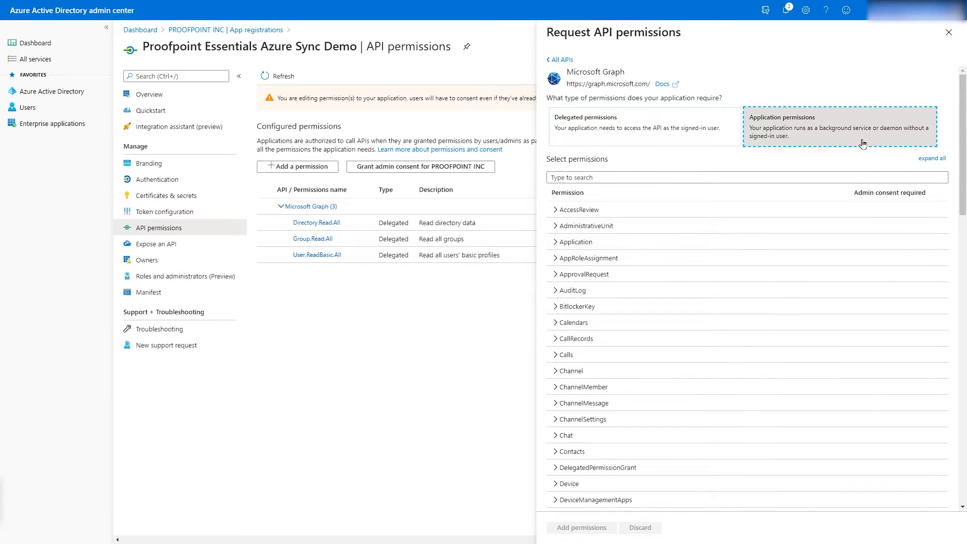
{"action": "scroll", "coordinate": [556, 383], "scroll_direction": "down", "scroll_amount": 4}
{"action": "left_click", "coordinate": [556, 381]}
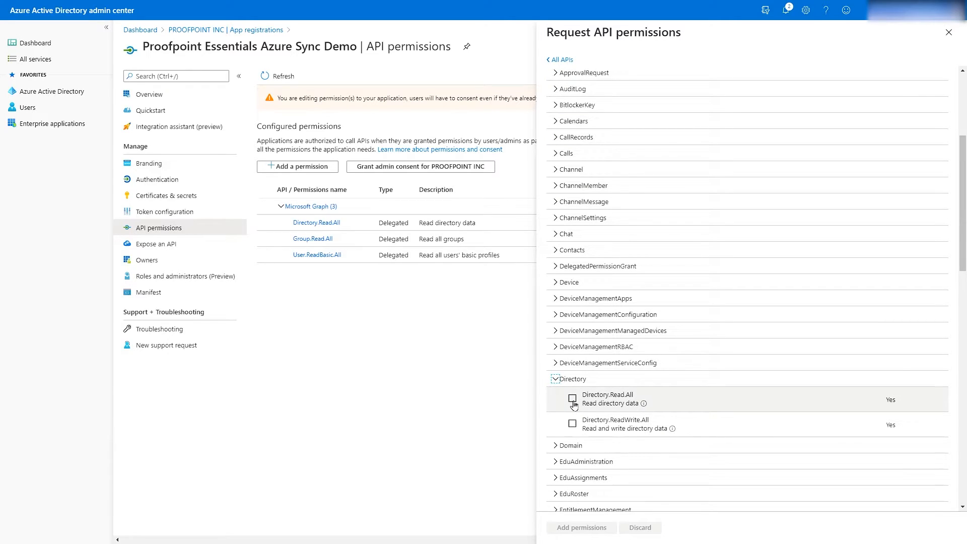
{"action": "left_click", "coordinate": [573, 399]}
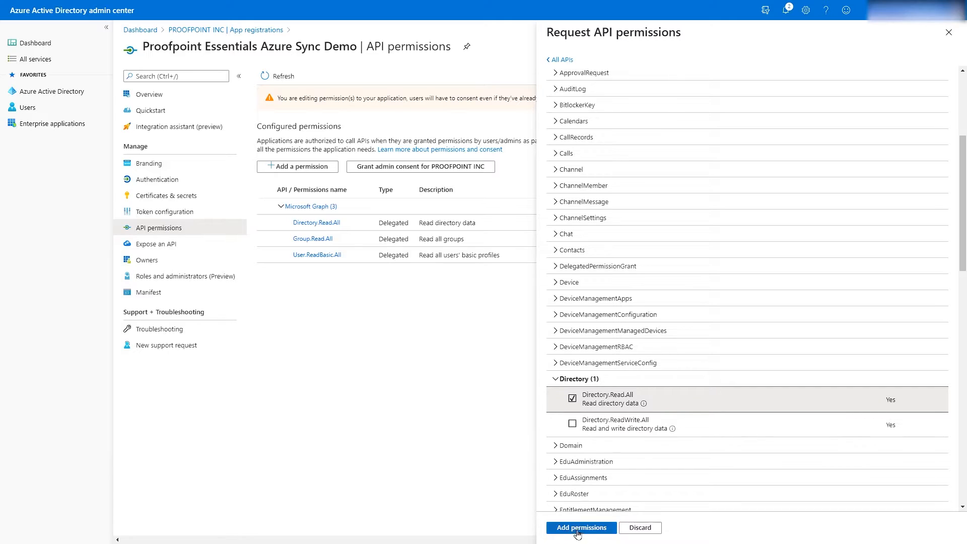
{"action": "left_click", "coordinate": [607, 531]}
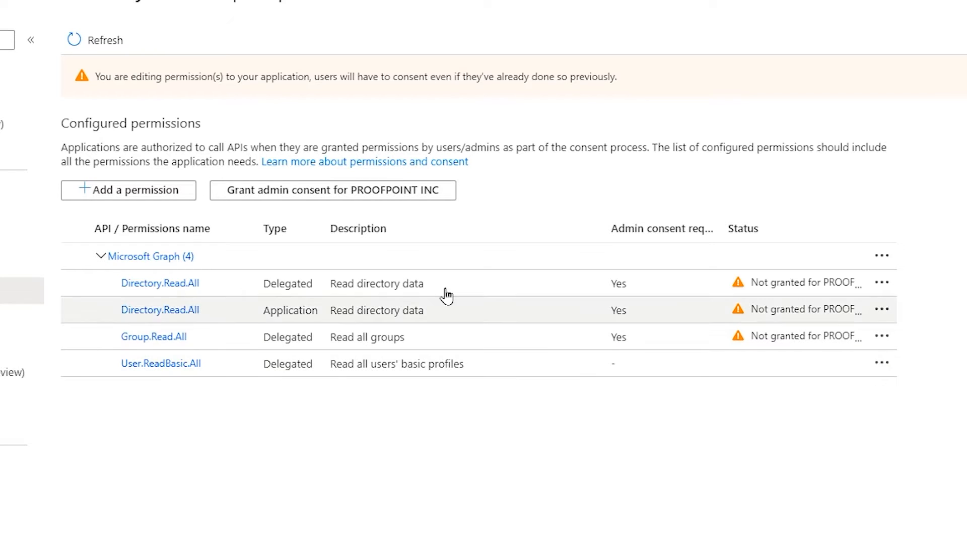
{"action": "left_click", "coordinate": [392, 194]}
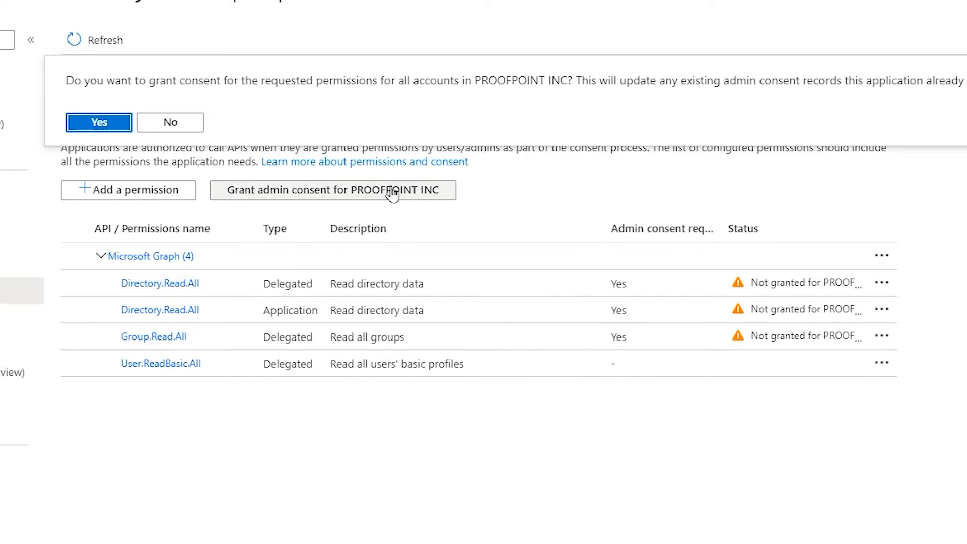
{"action": "left_click", "coordinate": [103, 126]}
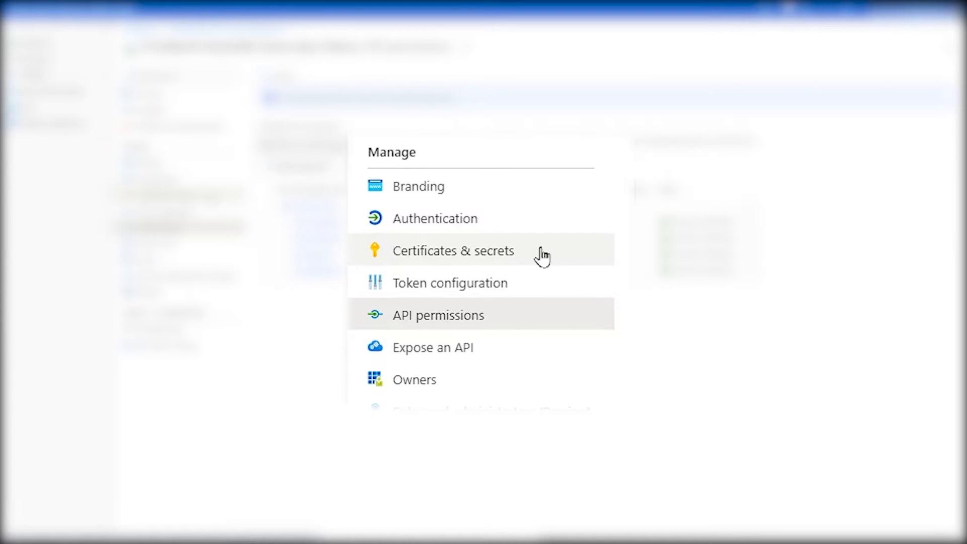
Create a client secret described as "Proofpoint Essentials Azure Directory Demo" that never expires, and copy its value
{"action": "left_click", "coordinate": [211, 198]}
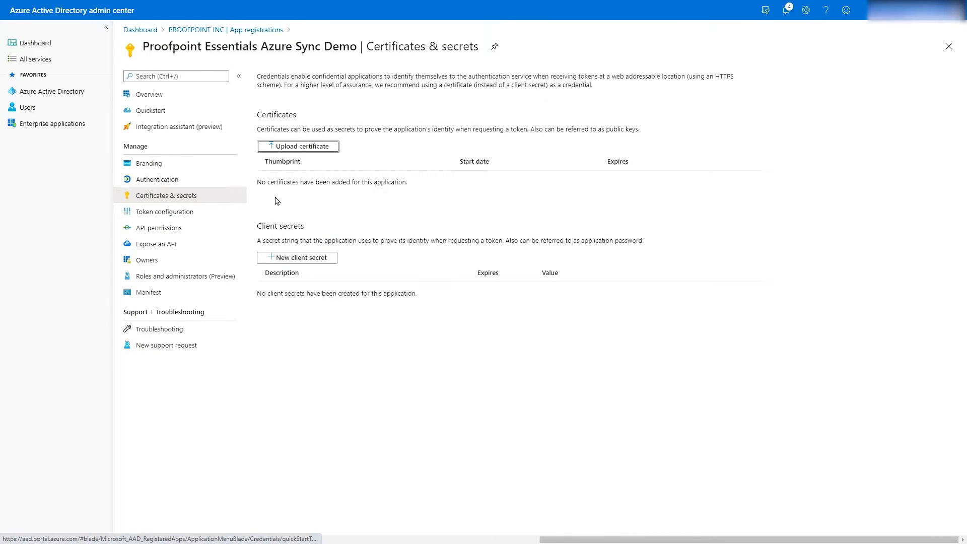
{"action": "left_click", "coordinate": [334, 266]}
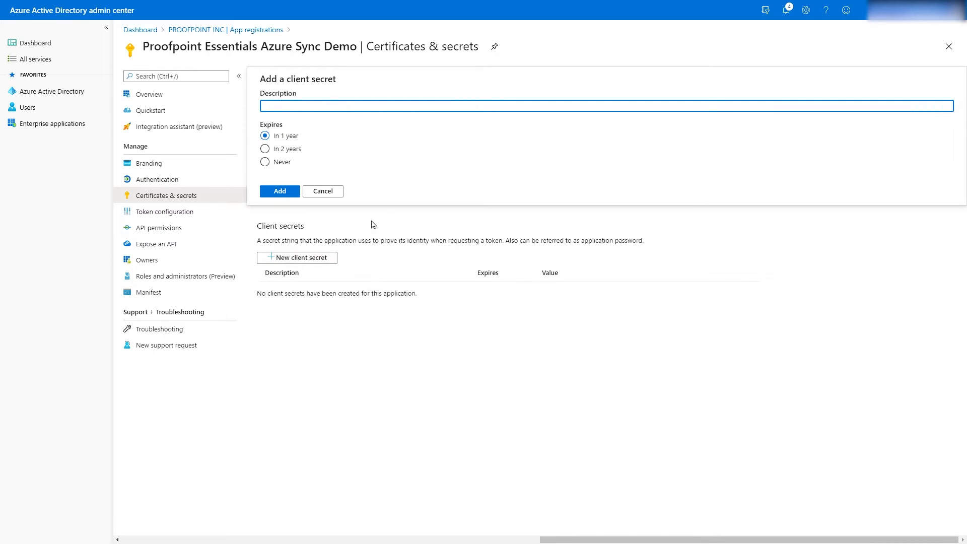
{"action": "type", "text": "Proofpoint Essentials Azure Directory Demo"}
{"action": "left_click", "coordinate": [288, 167]}
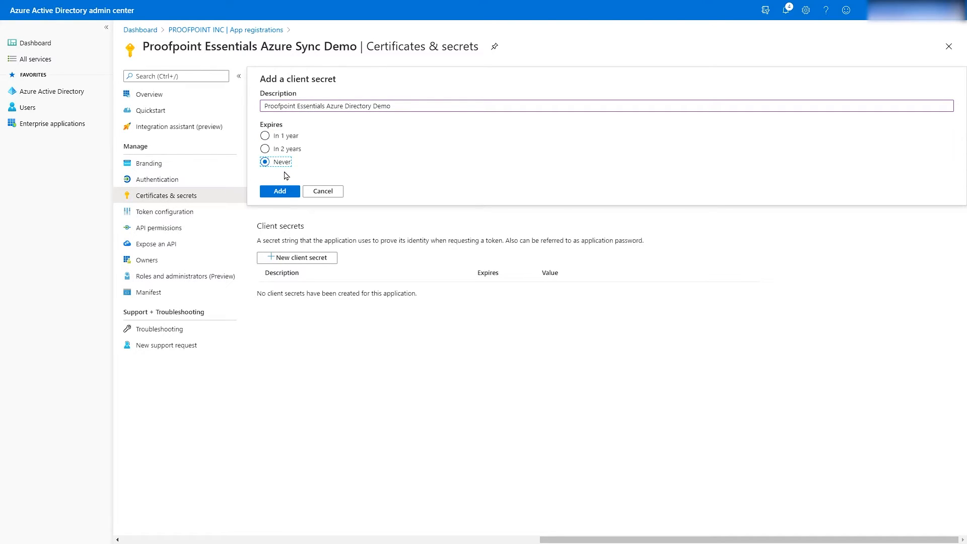
{"action": "left_click", "coordinate": [291, 196]}
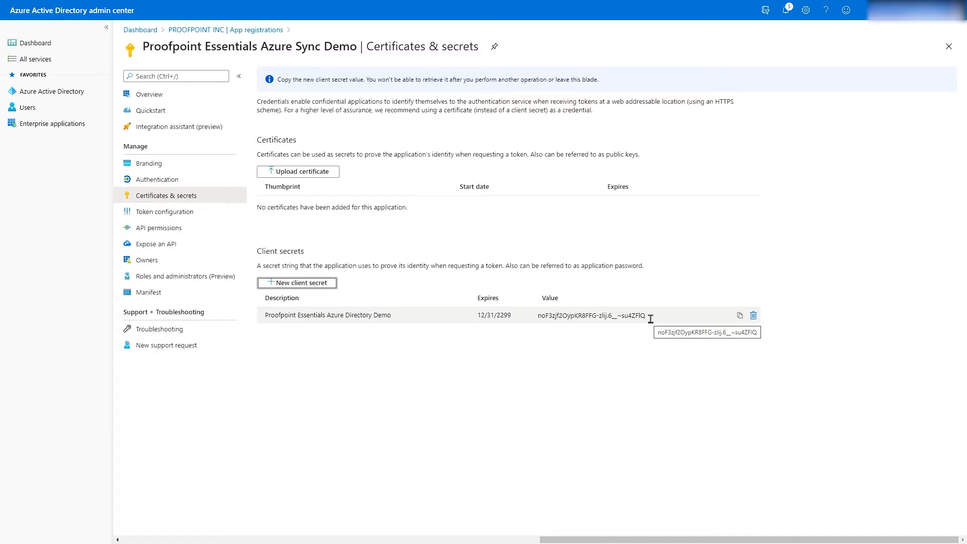
{"action": "left_click", "coordinate": [740, 316]}
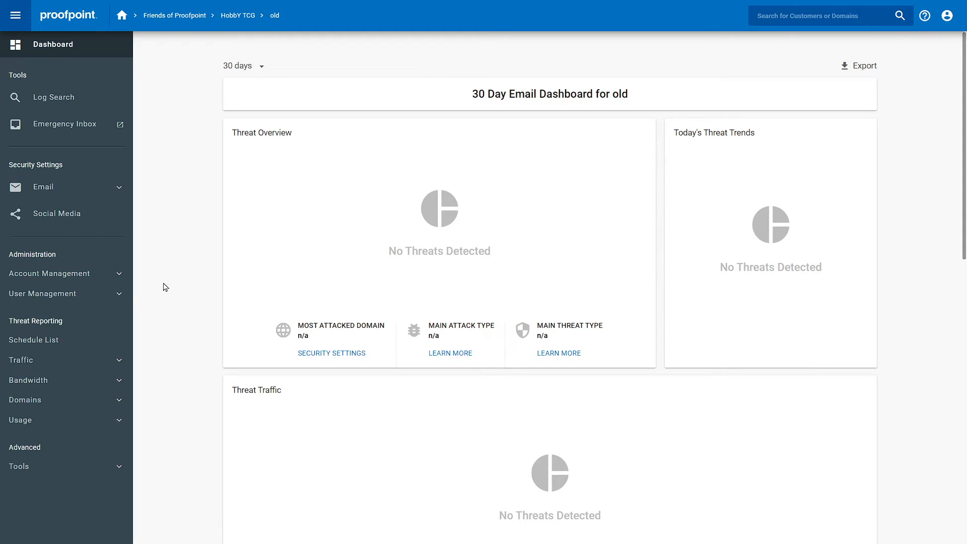
Open the Azure Directory Sync settings from the user import and sync options in Proofpoint Essentials
{"action": "left_click", "coordinate": [116, 300]}
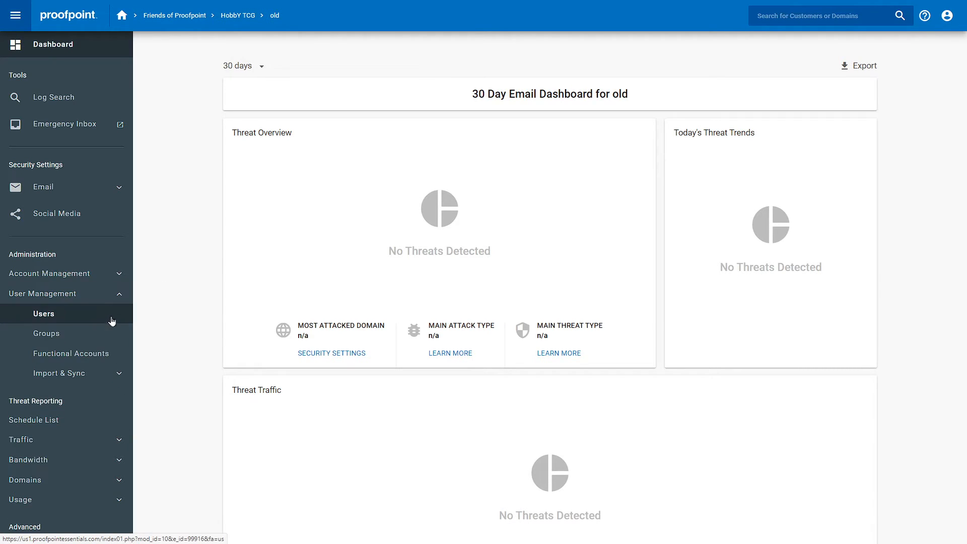
{"action": "left_click", "coordinate": [117, 377]}
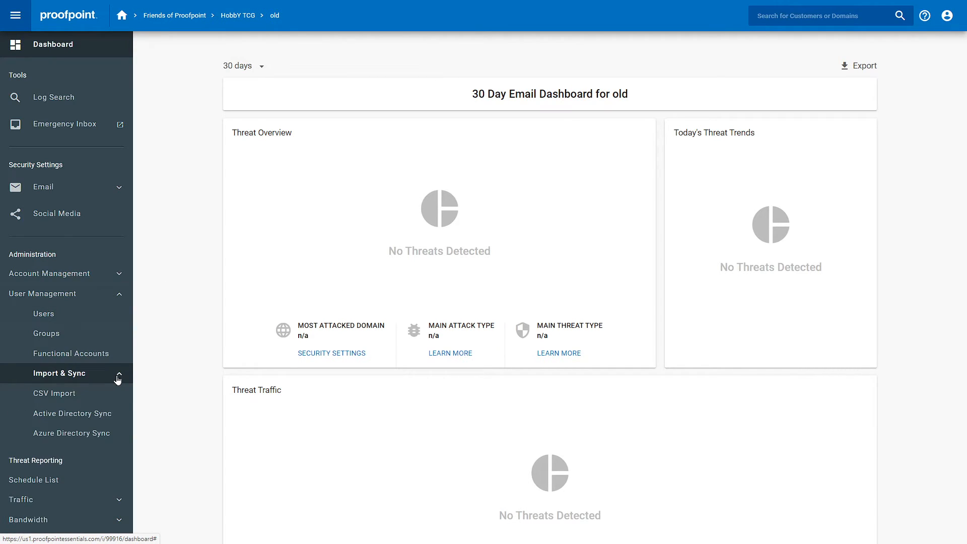
{"action": "left_click", "coordinate": [122, 442]}
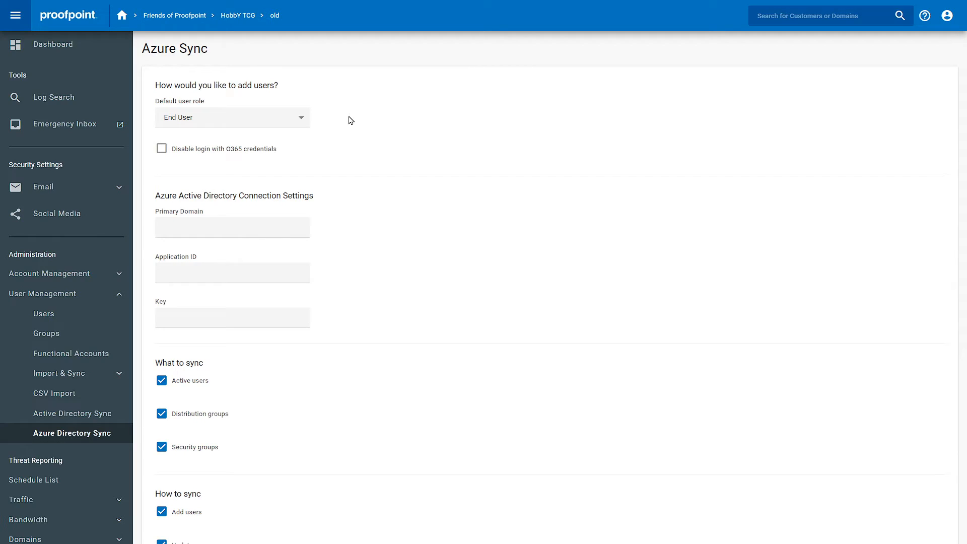
Set the default user role for synced users to Silent User
{"action": "left_click", "coordinate": [305, 119]}
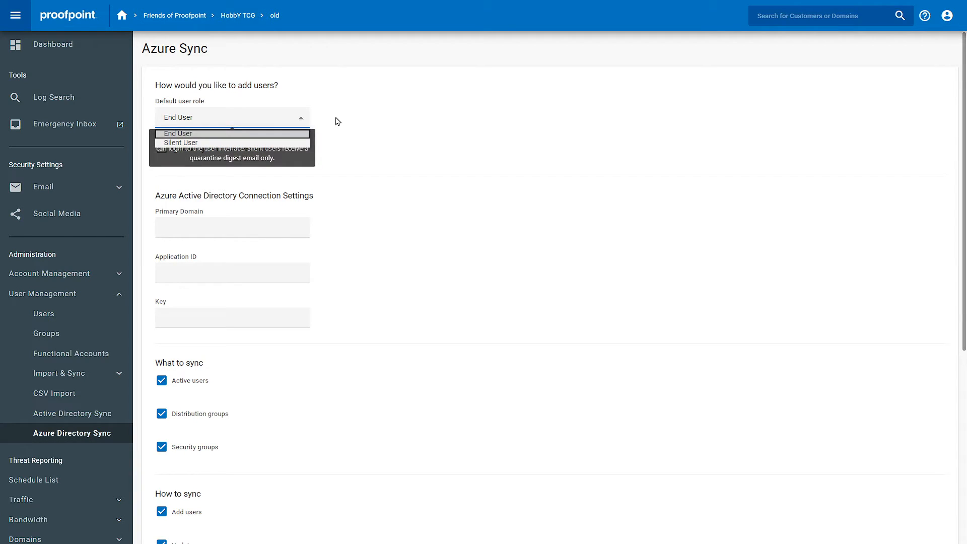
{"action": "left_click", "coordinate": [286, 142]}
{"action": "left_click", "coordinate": [388, 141]}
Enter the primary domain essentialssupport.com, the application ID and the secret key as connection settings, and save the Azure sync configuration
{"action": "left_click", "coordinate": [294, 231]}
{"action": "type", "text": "essentialssupport.com"}
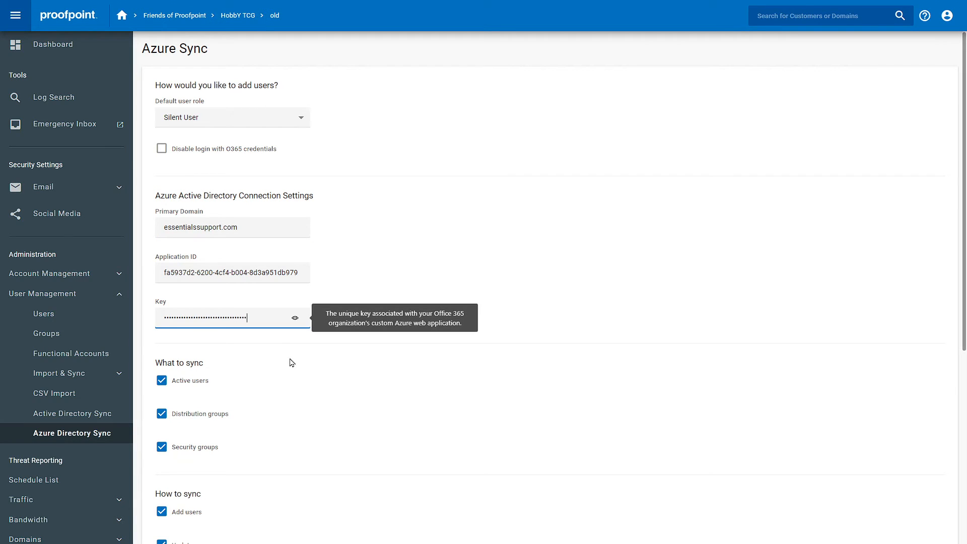
{"action": "left_click", "coordinate": [413, 380]}
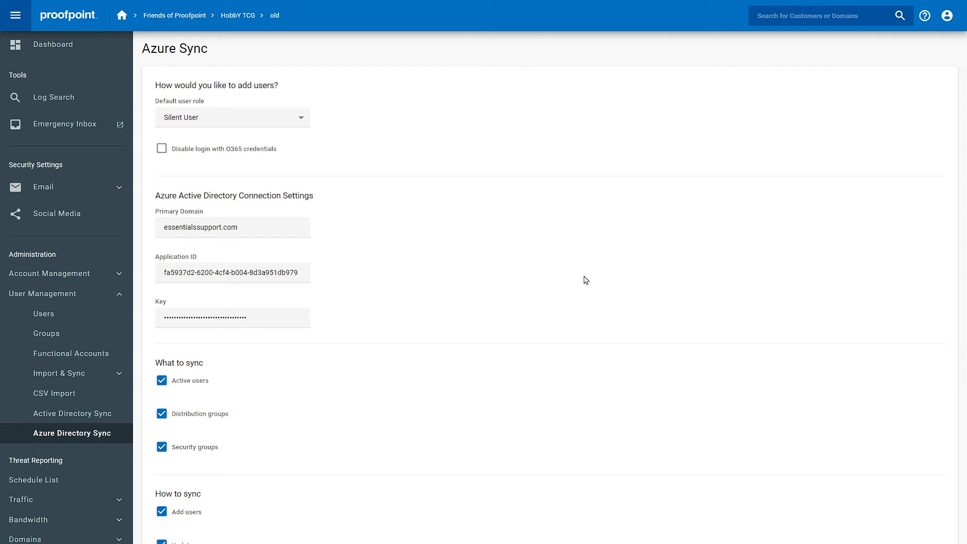
{"action": "scroll", "coordinate": [586, 280], "scroll_direction": "down", "scroll_amount": 5}
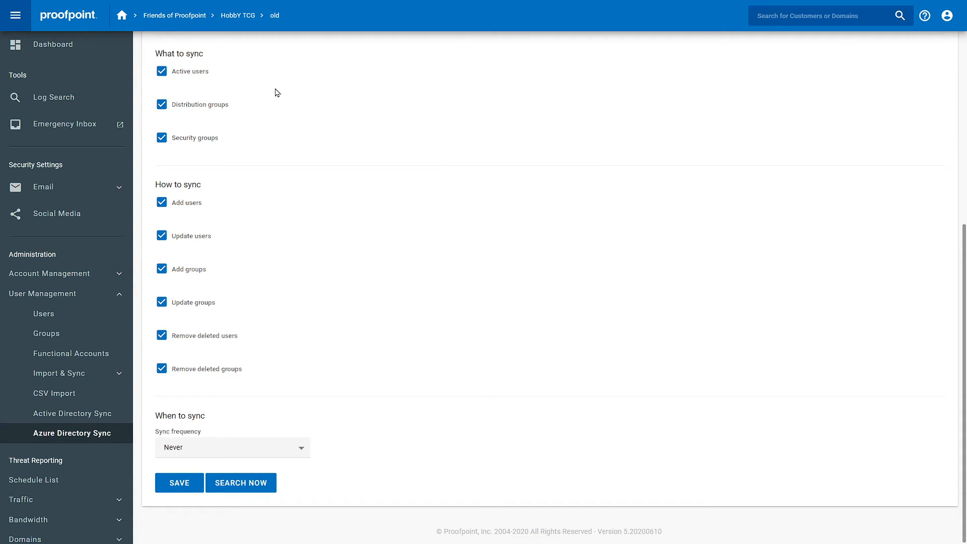
{"action": "left_click", "coordinate": [181, 478]}
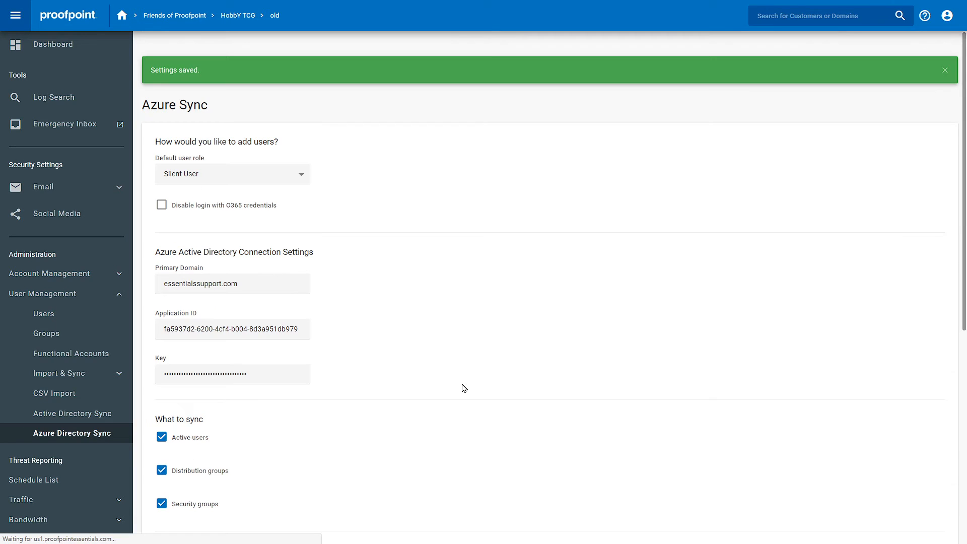